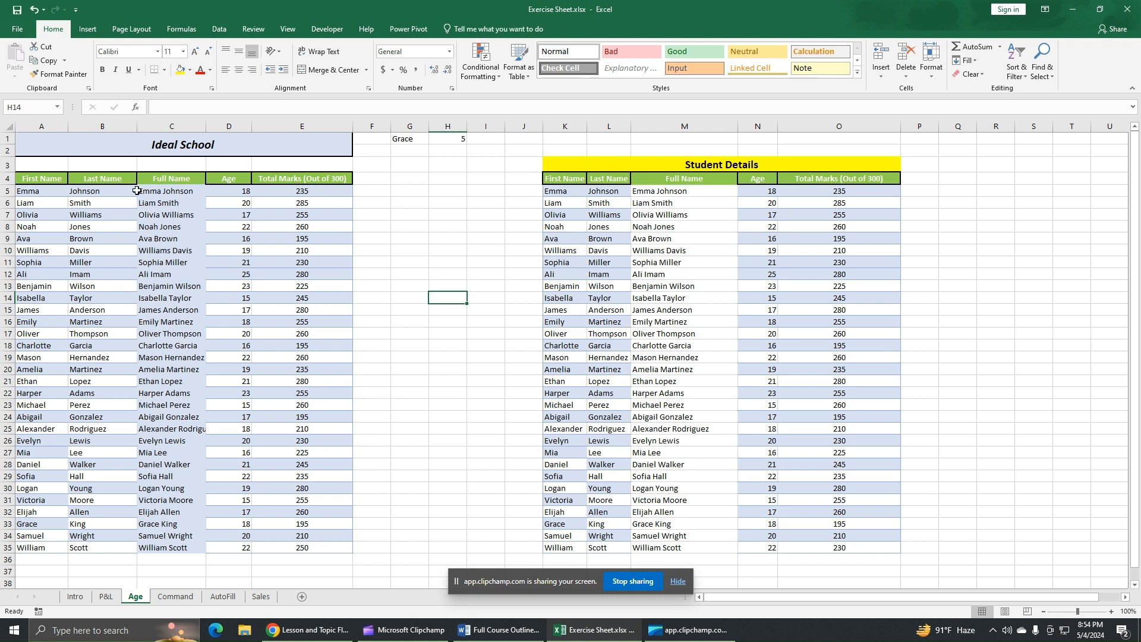
# - Review the First Name, Last Name, Full Name, Age and Total Marks headings in row 4 of the Ideal School table
pyautogui.click(52, 179)
pyautogui.click(97, 179)
pyautogui.click(170, 182)
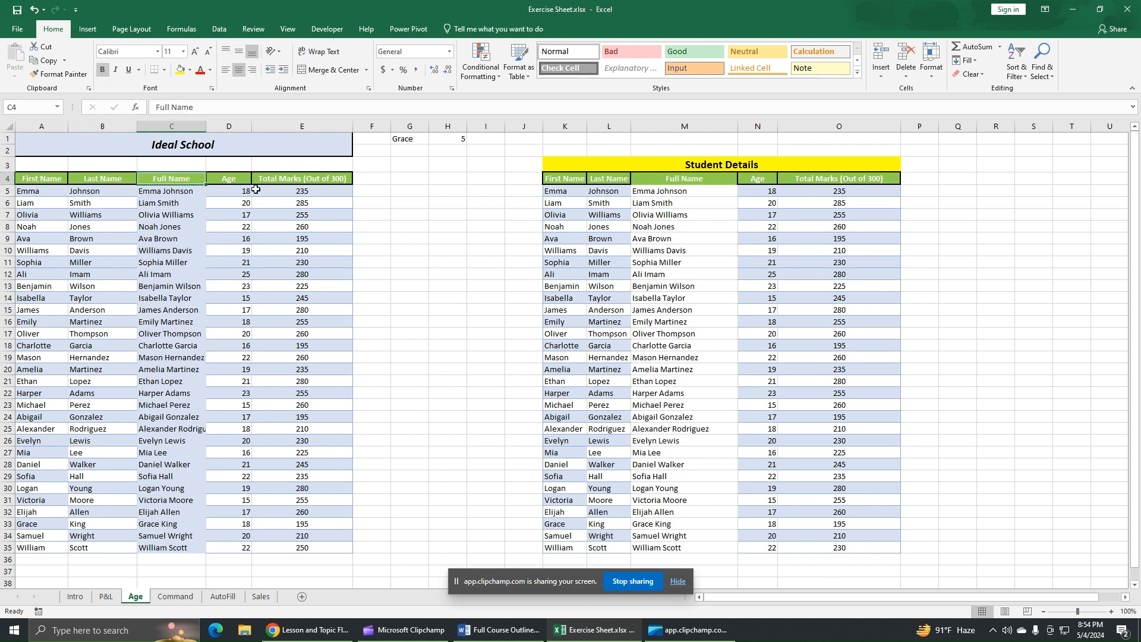
pyautogui.click(236, 182)
pyautogui.click(279, 189)
pyautogui.click(269, 179)
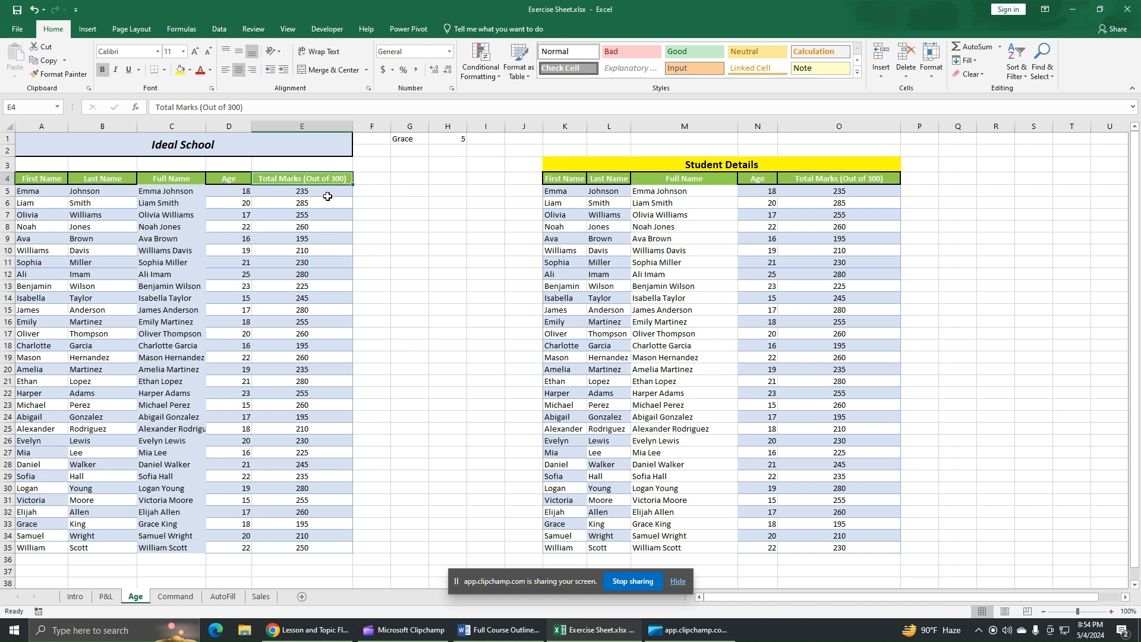
# - Enter the formula =E5+H1 in F5 to add the grace marks to the first student's total
pyautogui.click(382, 190)
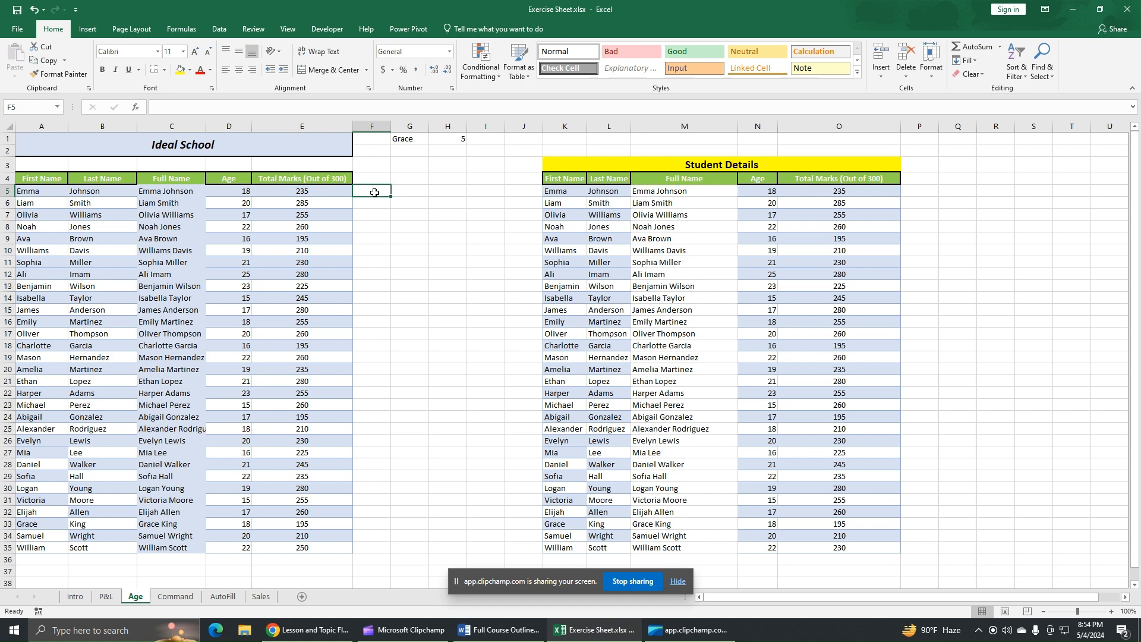
pyautogui.write('=')
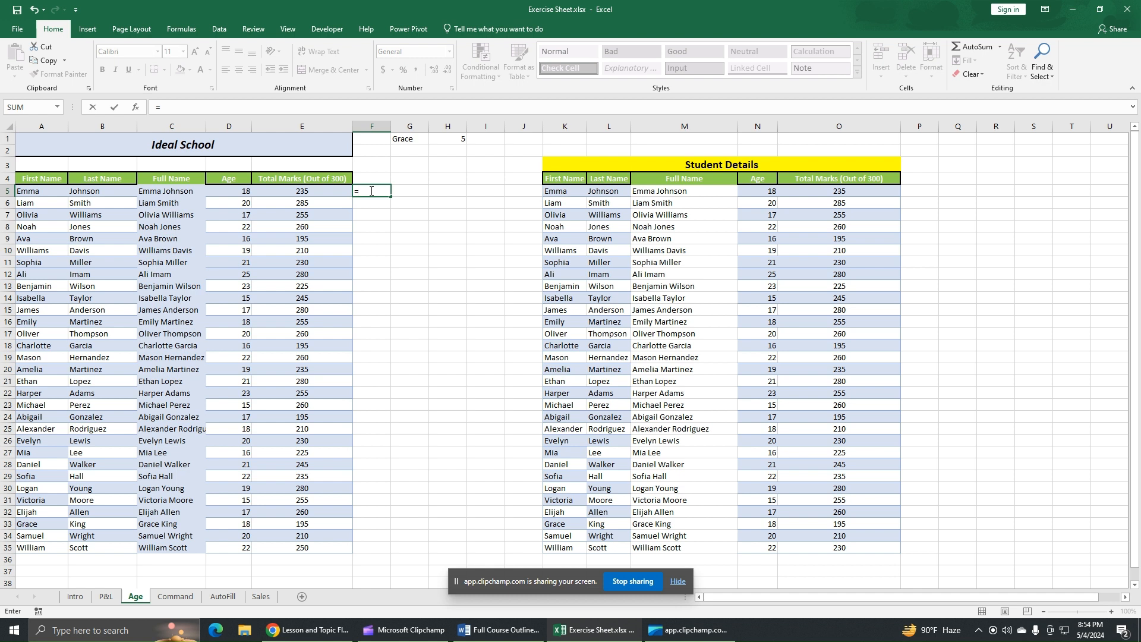
pyautogui.click(289, 191)
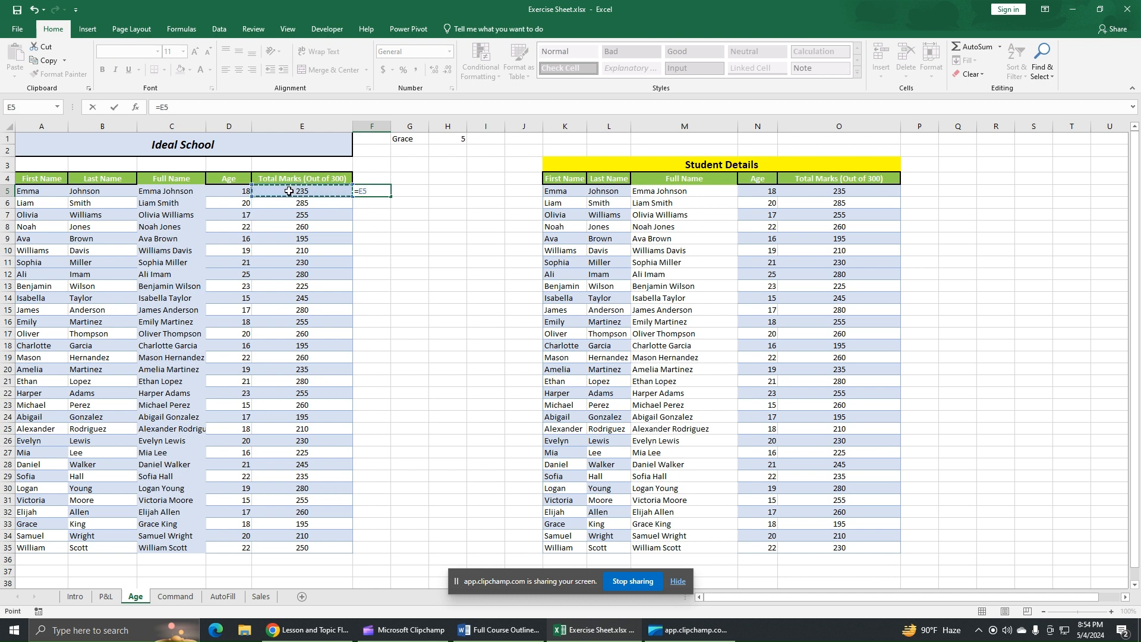
pyautogui.write('+')
pyautogui.click(455, 141)
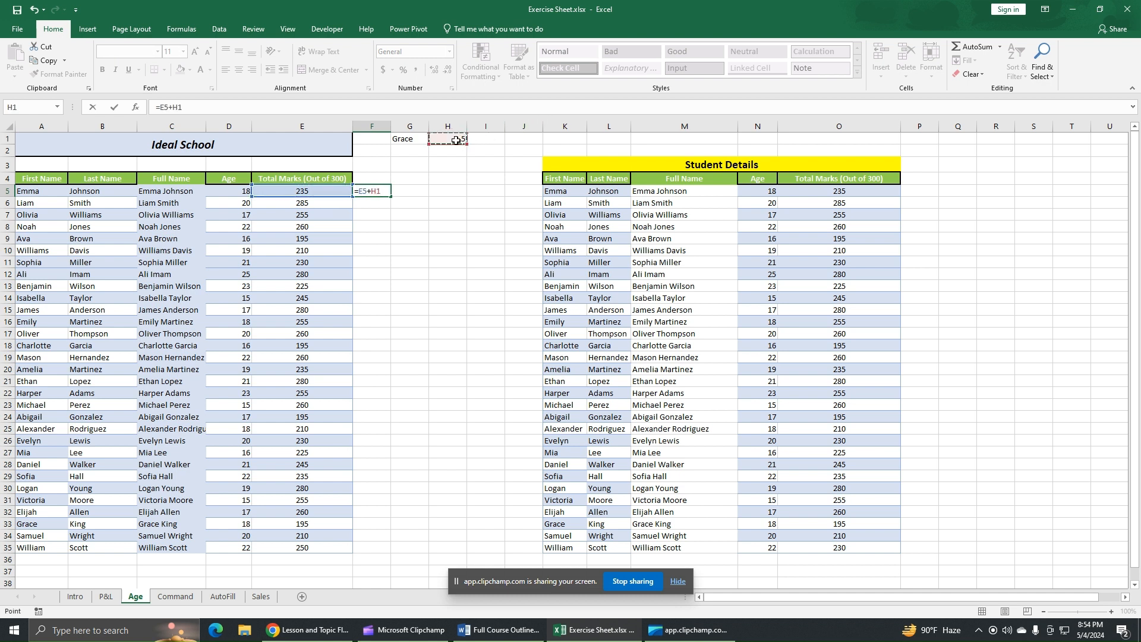
pyautogui.press('Return')
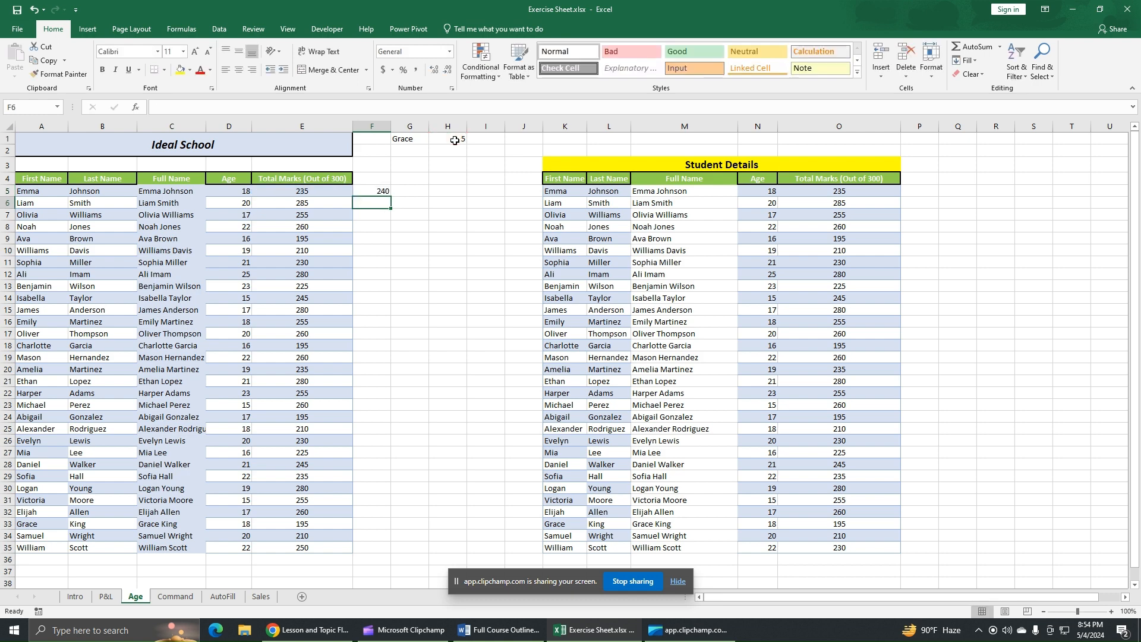
# - Fill the F5 formula with its relative H1 reference down through F35
pyautogui.click(386, 190)
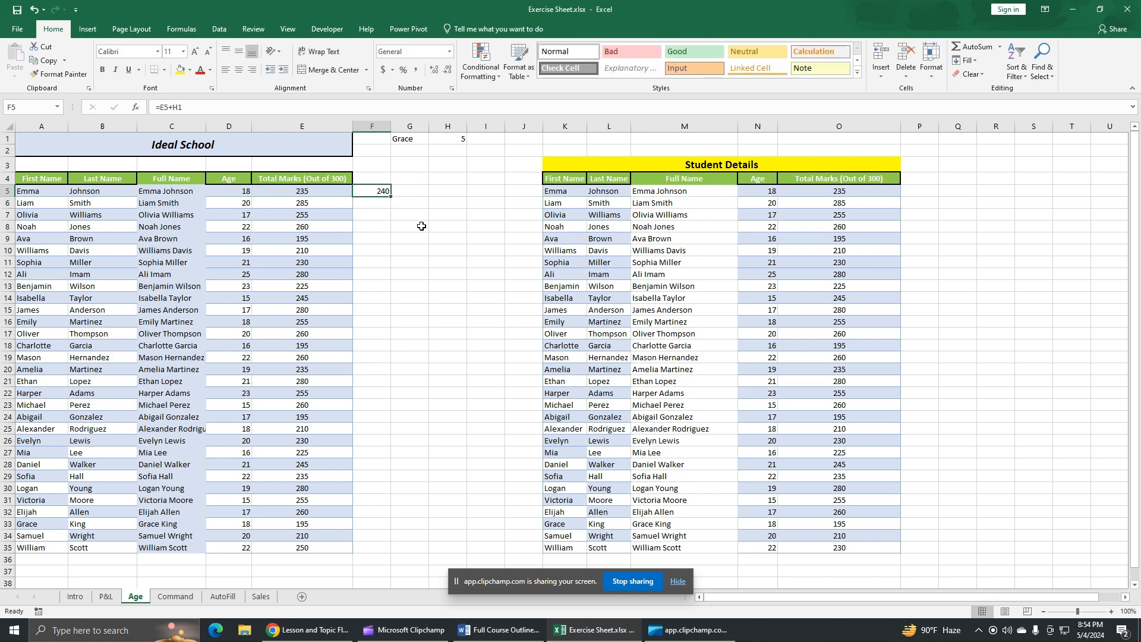
pyautogui.moveTo(390, 197); pyautogui.dragTo(384, 559)
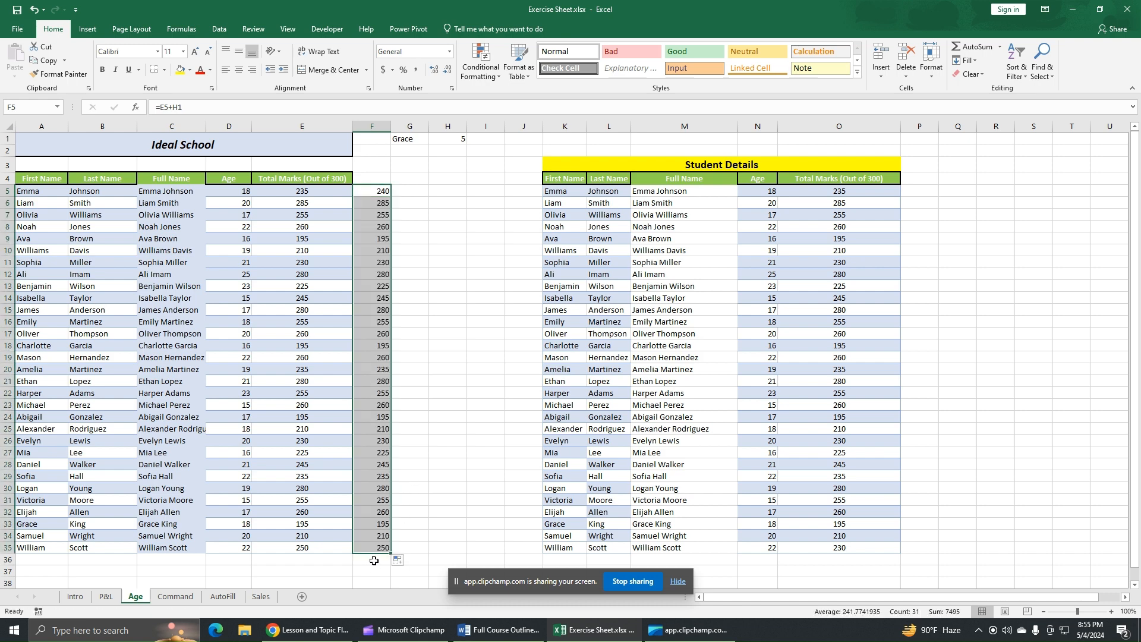
pyautogui.moveTo(593, 579); pyautogui.dragTo(867, 593)
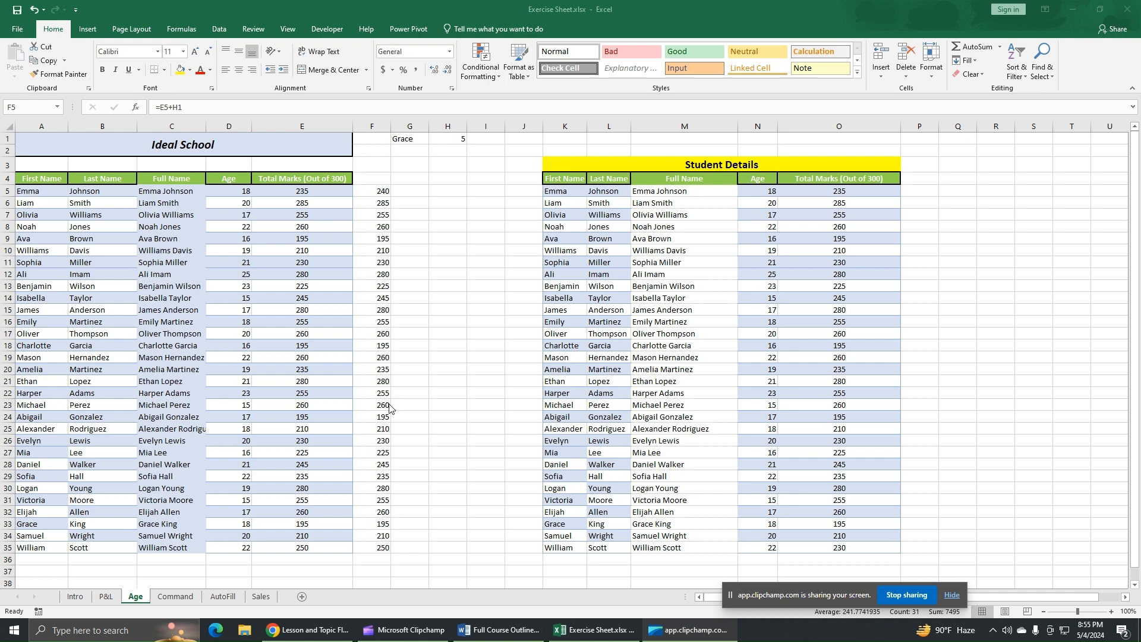
# - Compare the formulas in F5, F6 and F7 to see how the copied references relate to column E and the grace cell
pyautogui.click(381, 192)
pyautogui.click(381, 192)
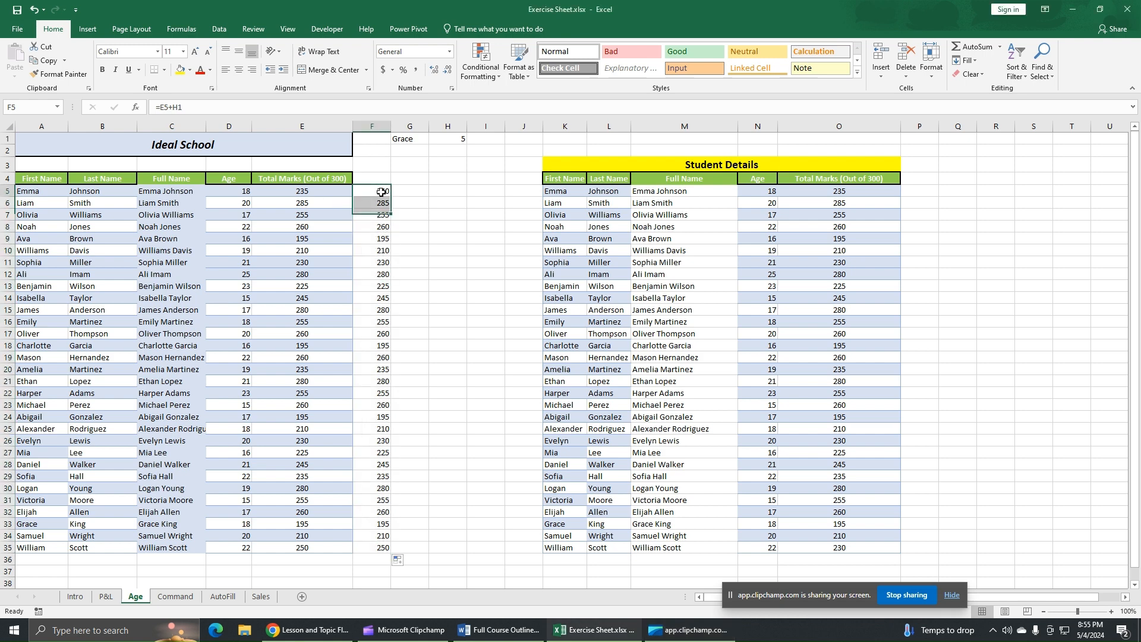
pyautogui.moveTo(381, 192); pyautogui.dragTo(381, 193)
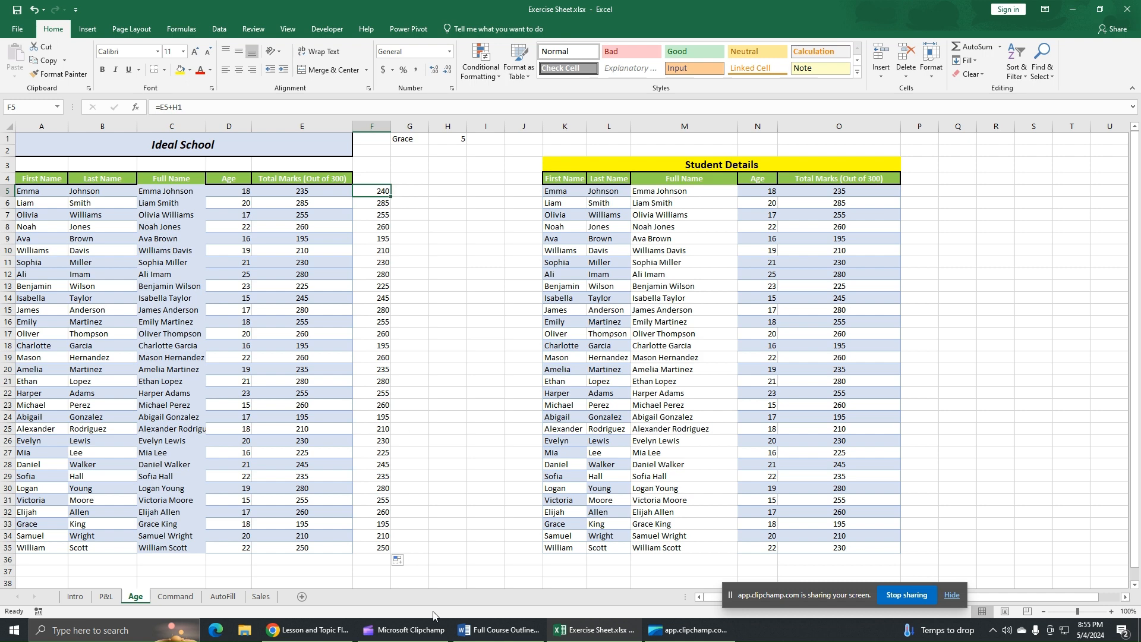
pyautogui.click(374, 205)
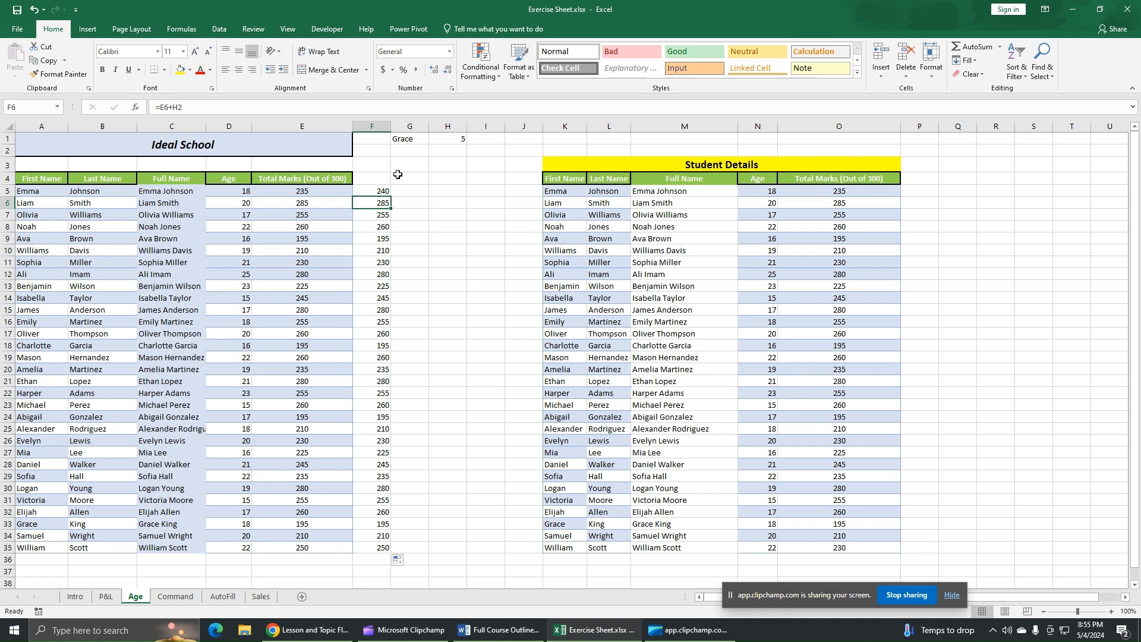
pyautogui.click(375, 213)
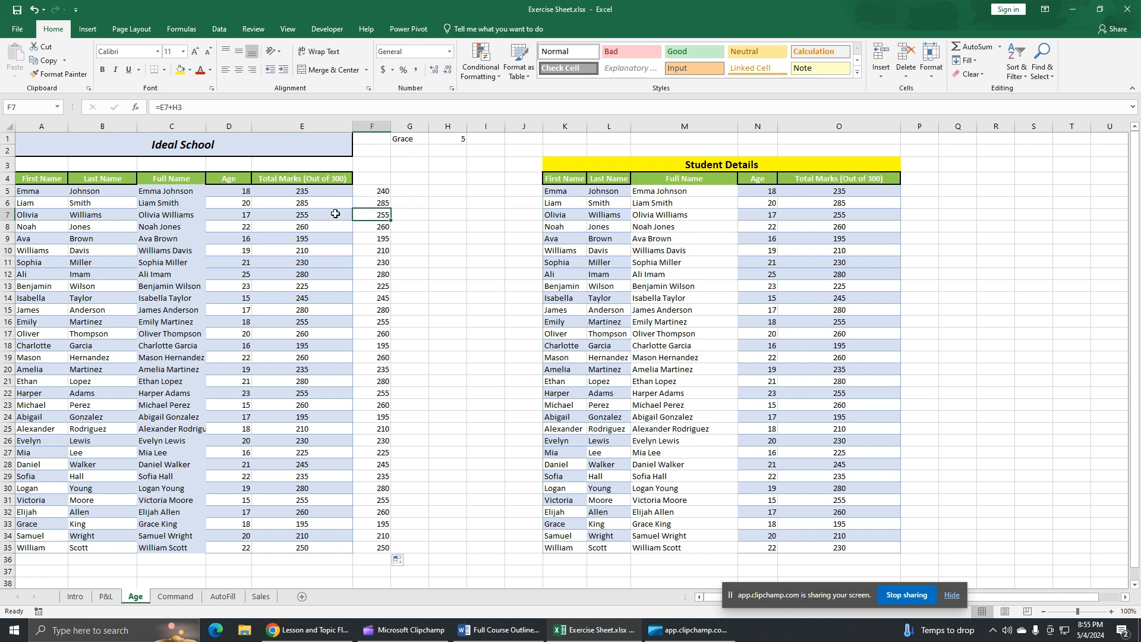
pyautogui.click(360, 203)
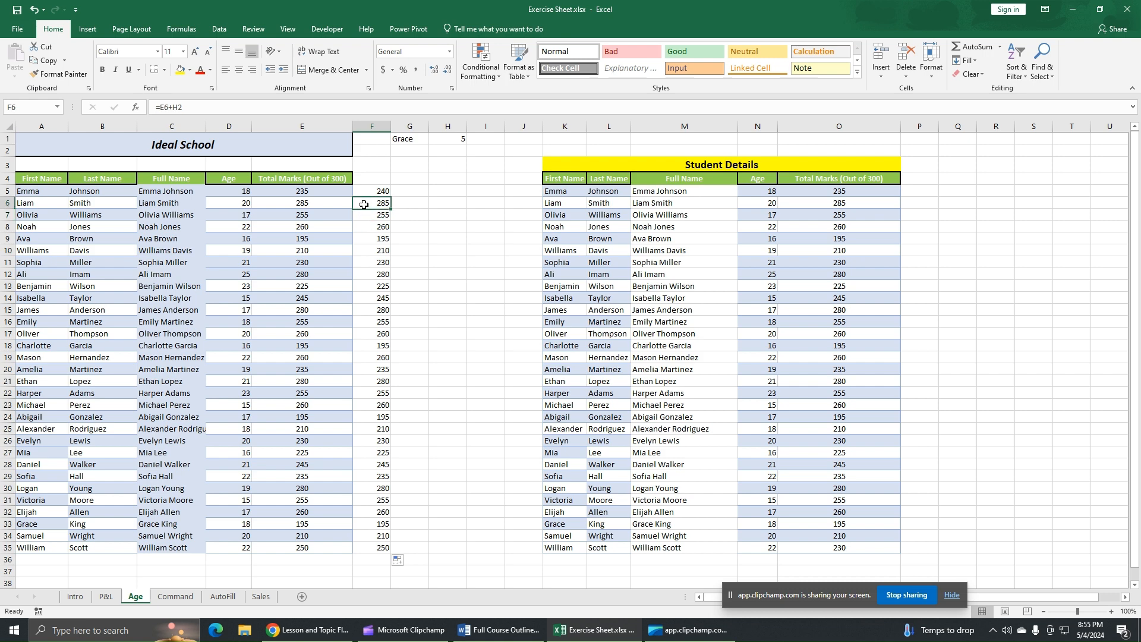
pyautogui.click(375, 191)
pyautogui.click(374, 205)
pyautogui.click(372, 214)
pyautogui.click(374, 205)
pyautogui.click(323, 204)
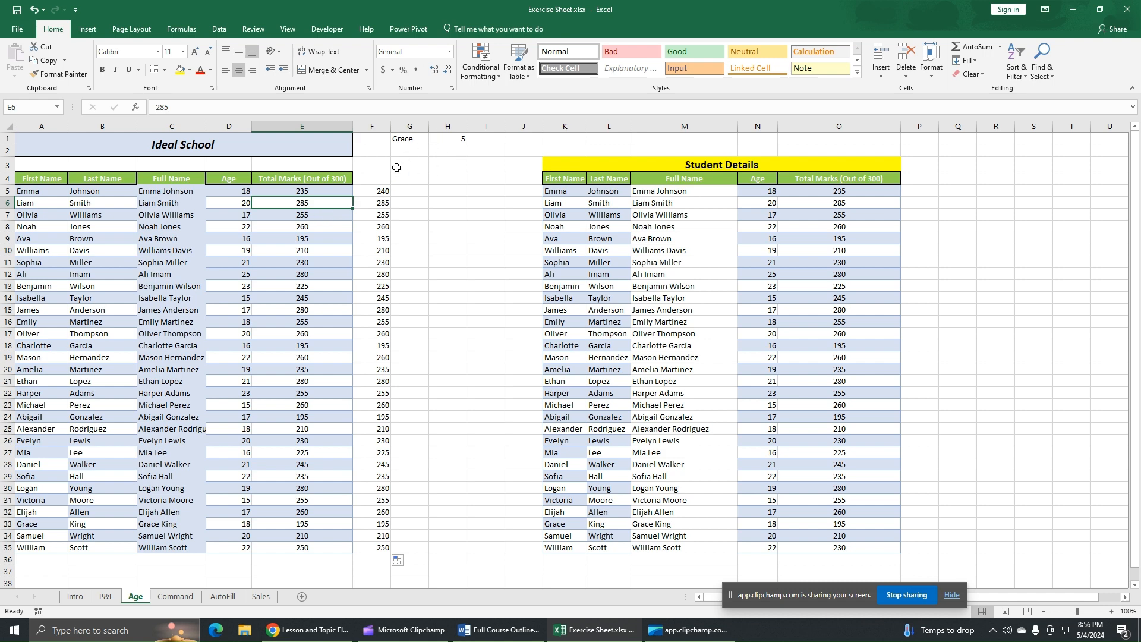
pyautogui.click(384, 194)
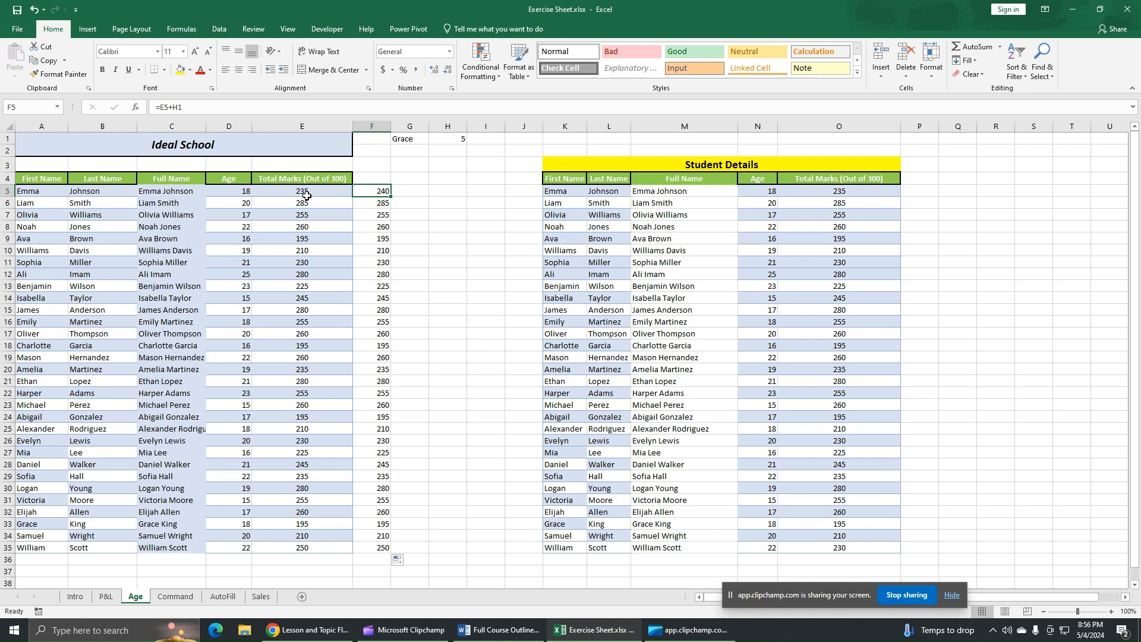
pyautogui.click(371, 203)
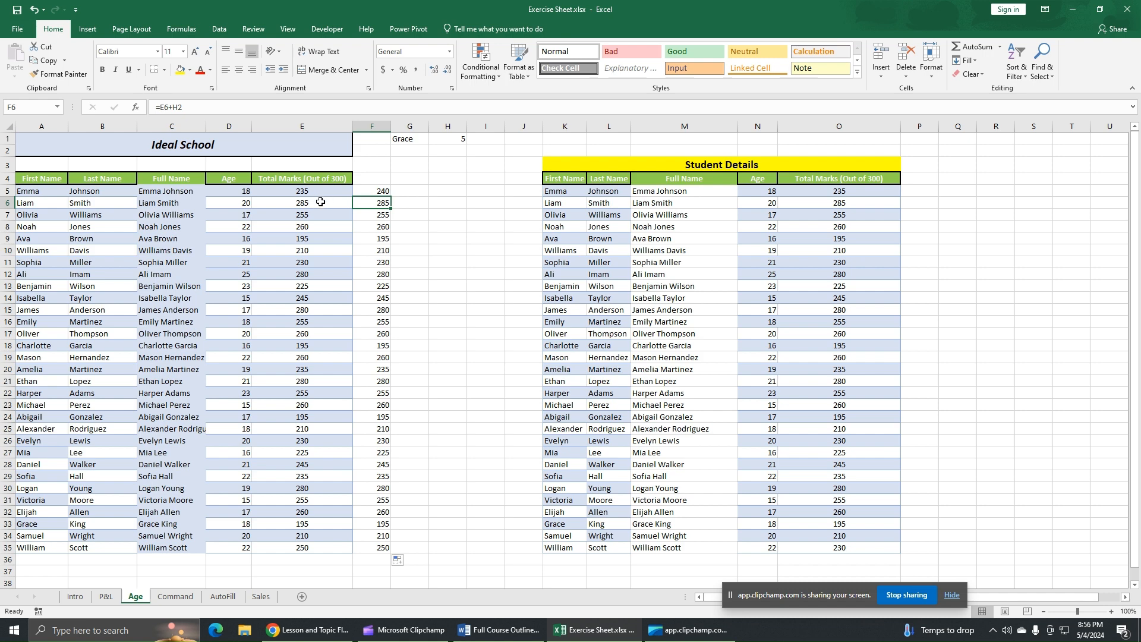
pyautogui.click(379, 215)
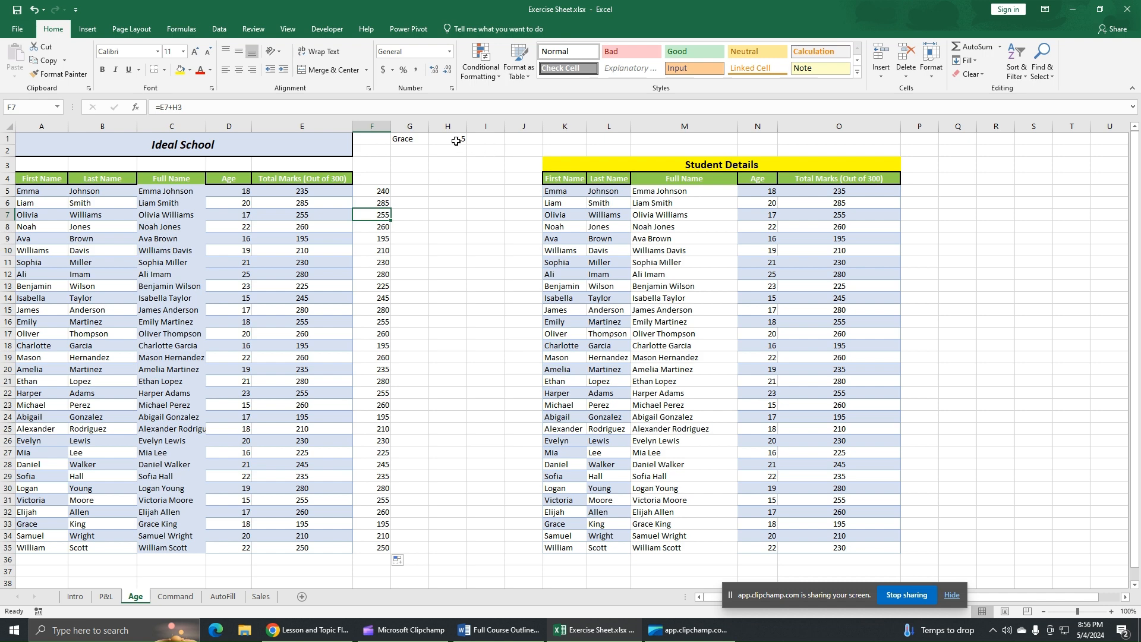
# - Check the copied formulas from F5 down to F10, comparing F10 with the total marks in E10
pyautogui.click(372, 191)
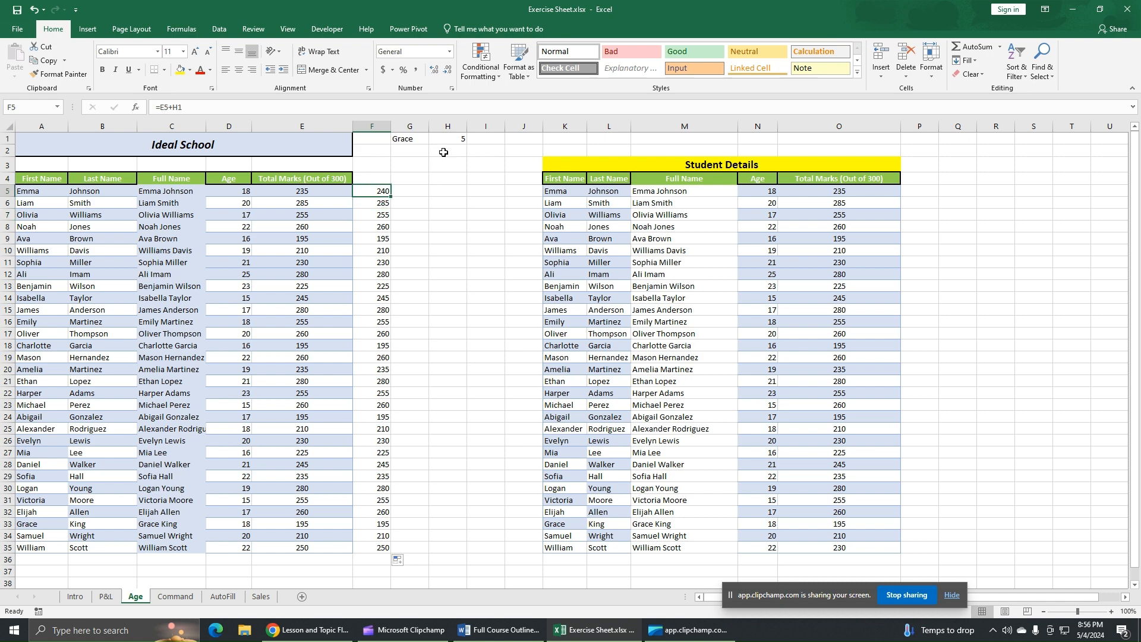
pyautogui.click(377, 204)
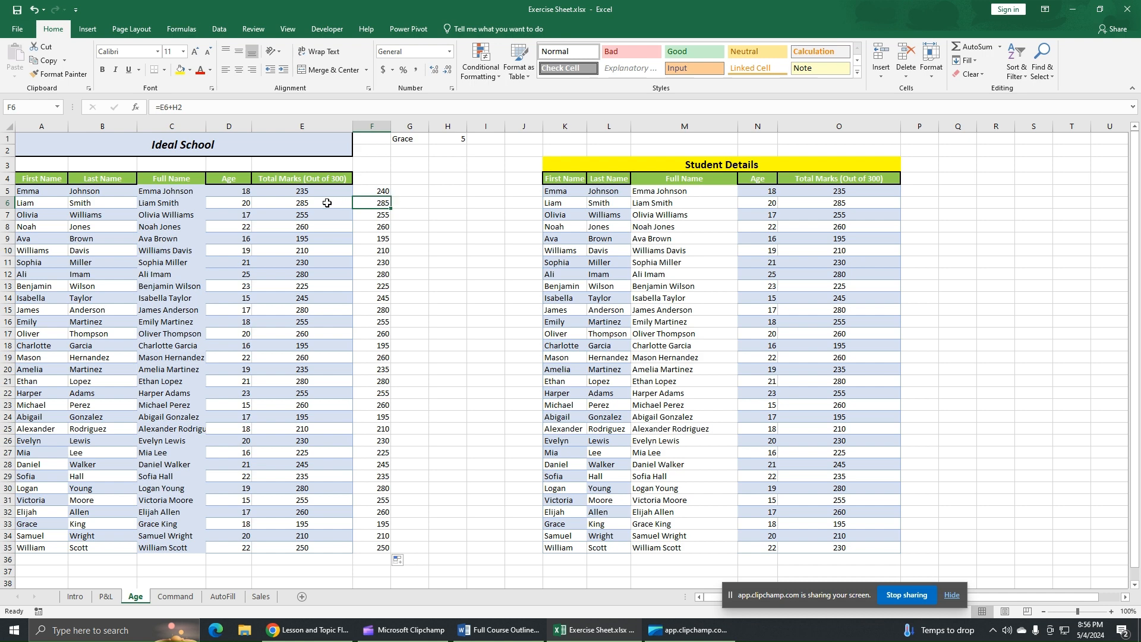
pyautogui.click(378, 214)
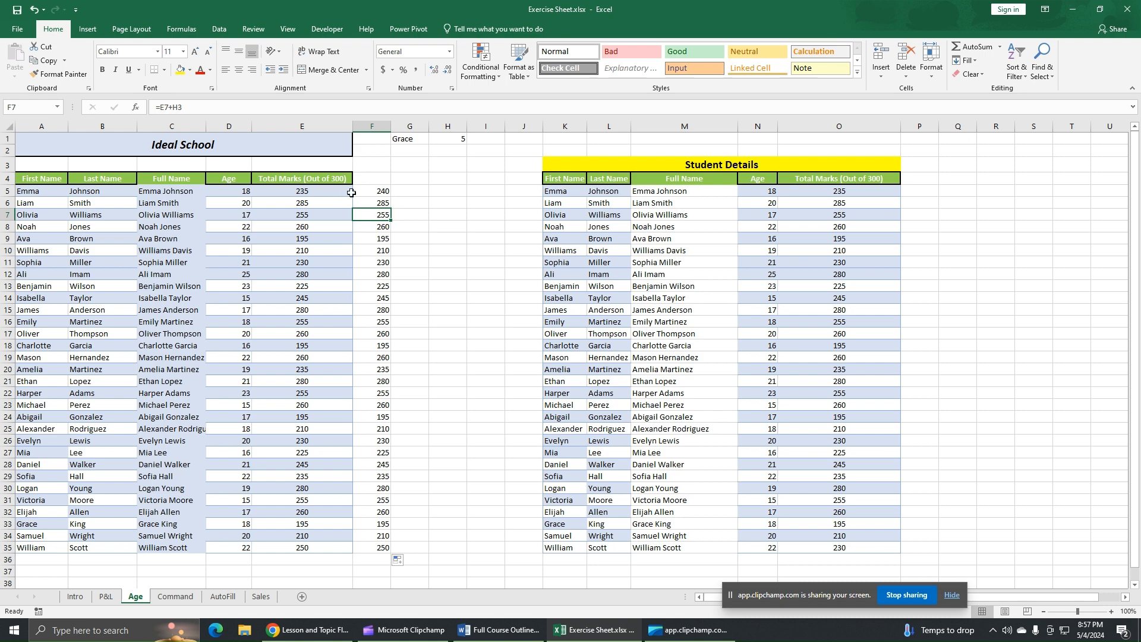
pyautogui.click(380, 227)
pyautogui.click(379, 238)
pyautogui.click(377, 251)
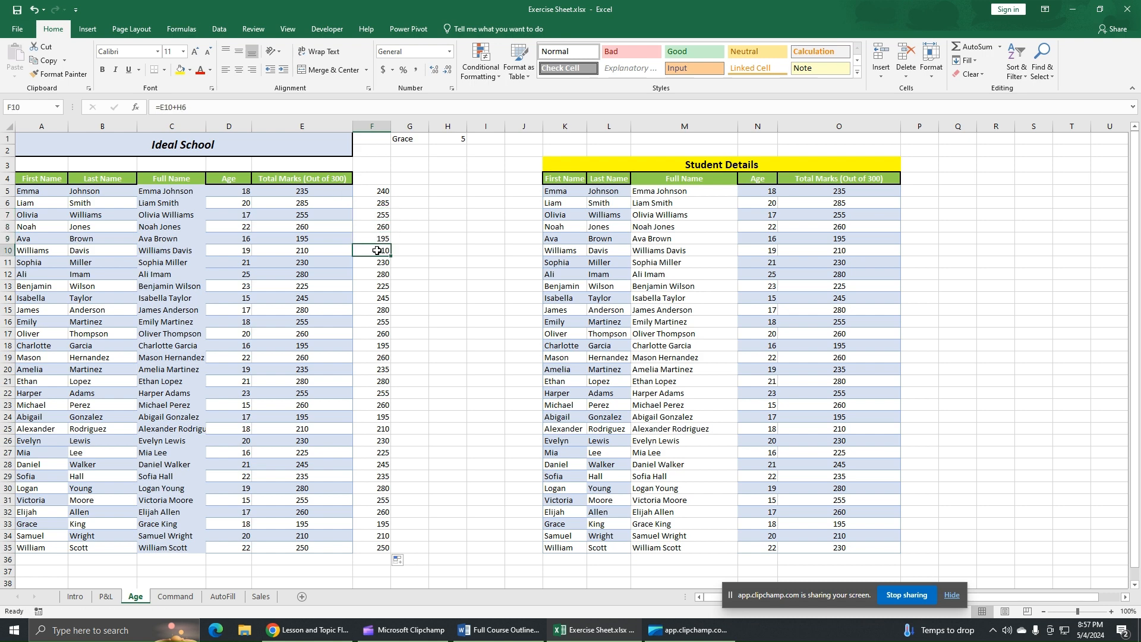
pyautogui.click(330, 253)
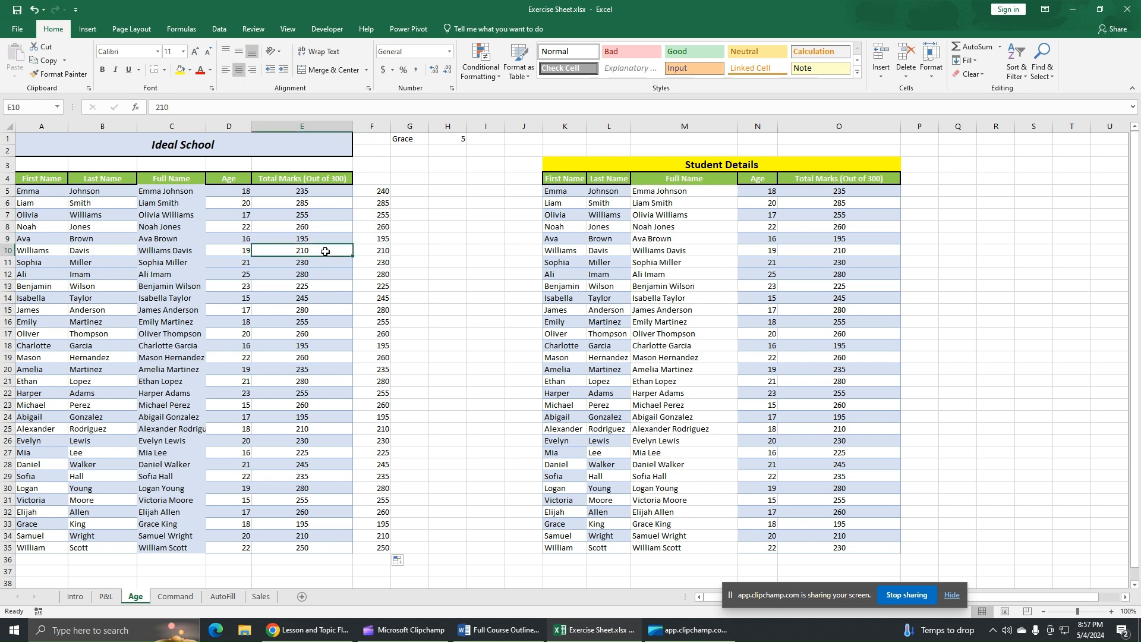
pyautogui.click(369, 250)
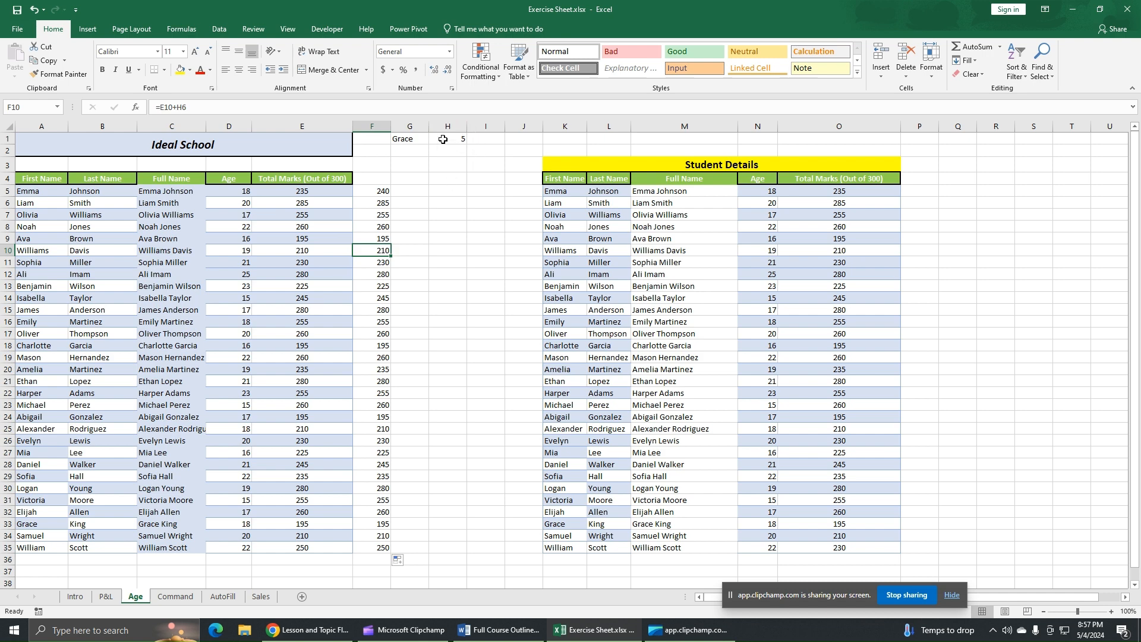
pyautogui.click(369, 203)
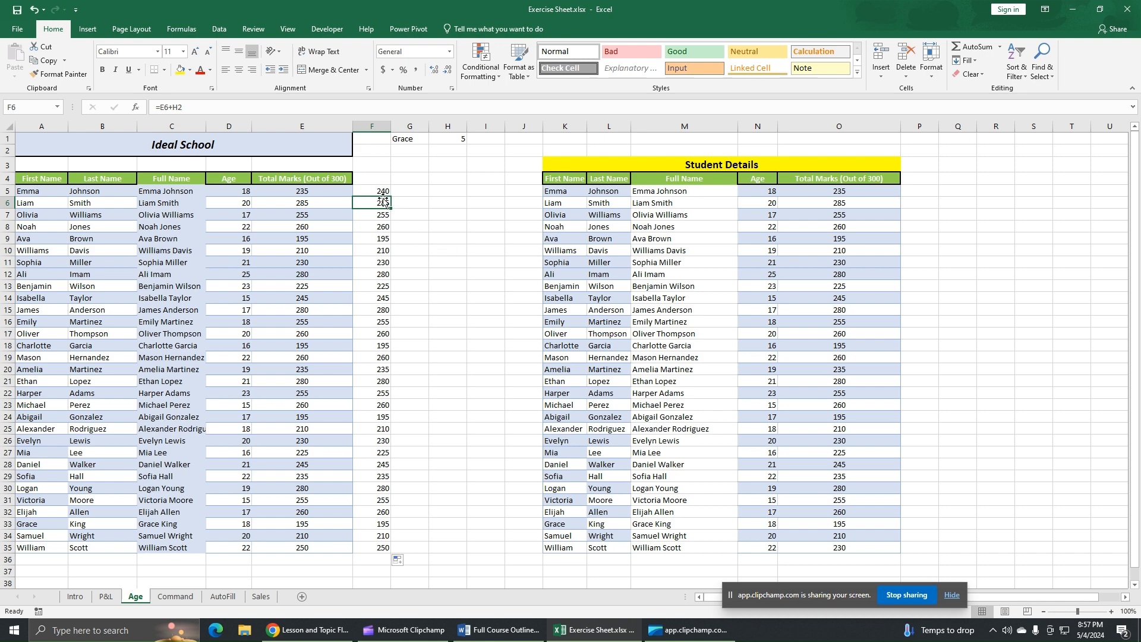
# - Make the grace cell reference in F5 absolute so the formula reads =E5+$H$1, and fill it down through F35
pyautogui.click(379, 190)
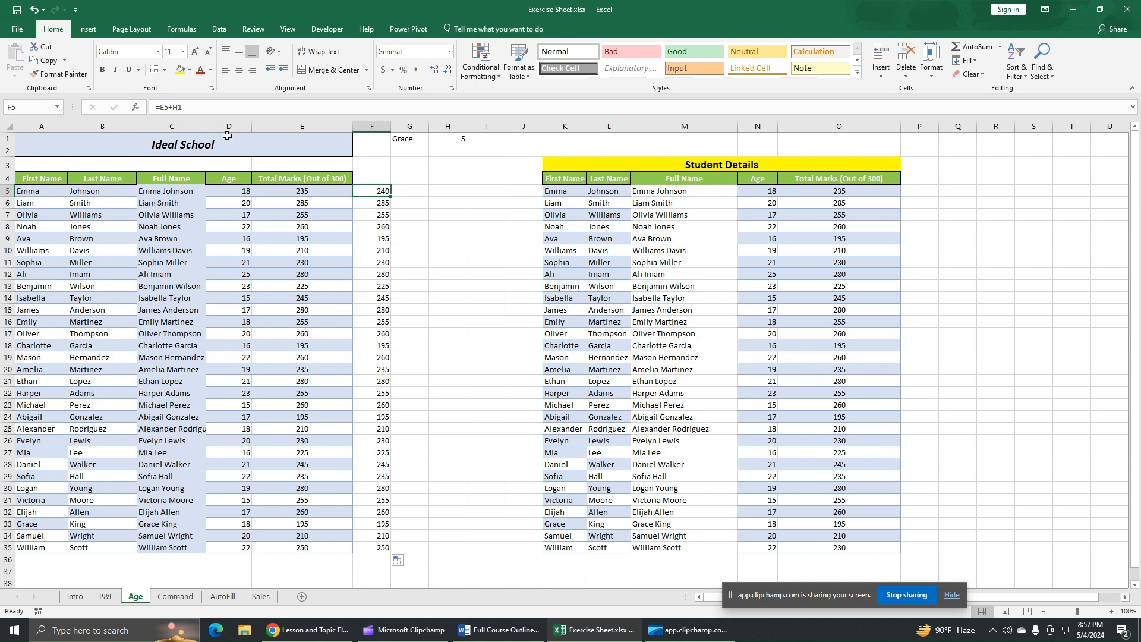
pyautogui.click(173, 107)
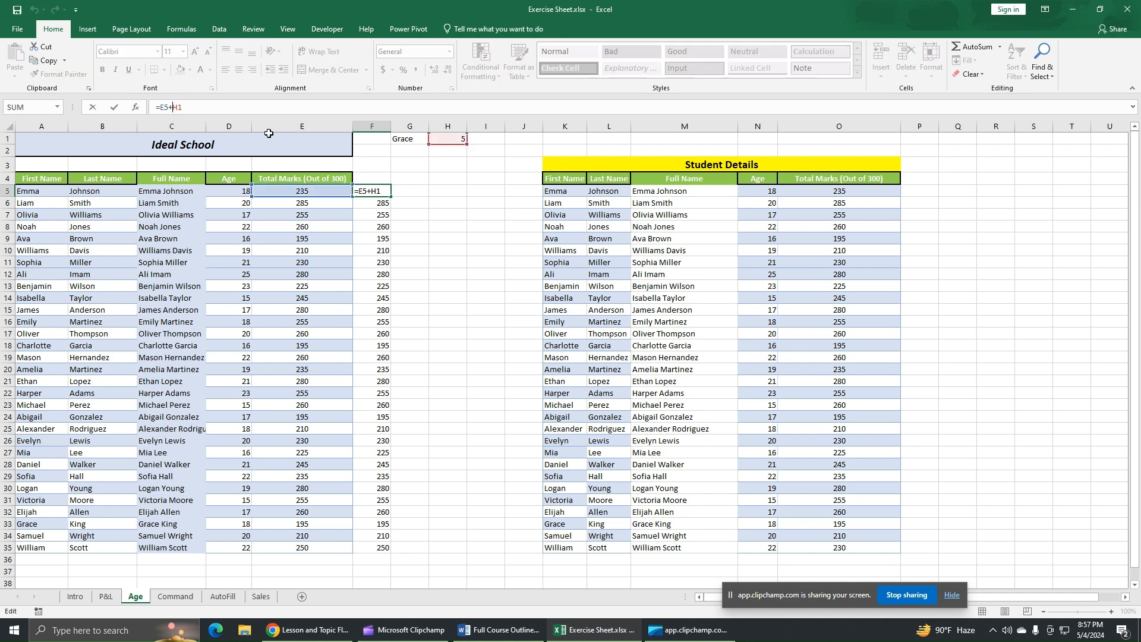
pyautogui.write('$')
pyautogui.write('$')
pyautogui.press('Return')
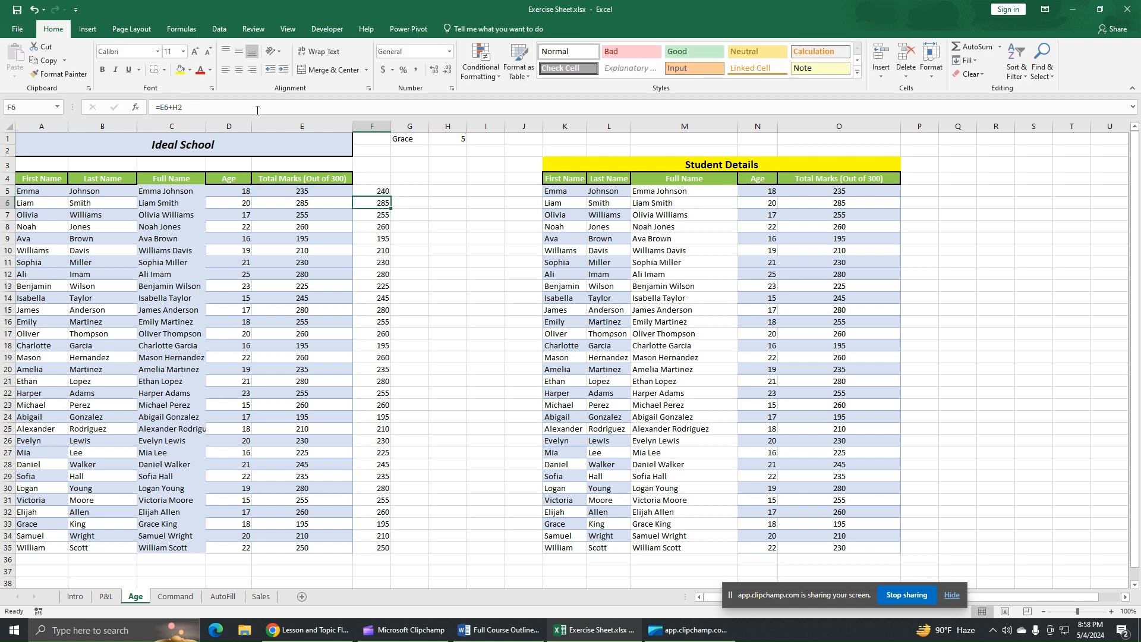
pyautogui.click(380, 191)
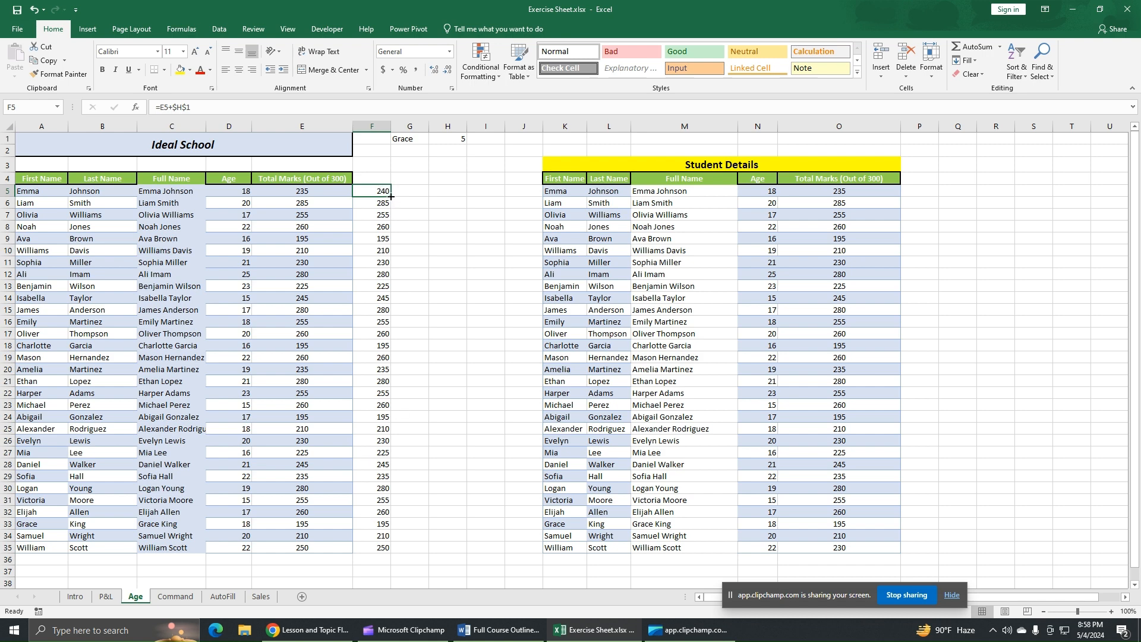
pyautogui.moveTo(389, 198); pyautogui.dragTo(393, 558)
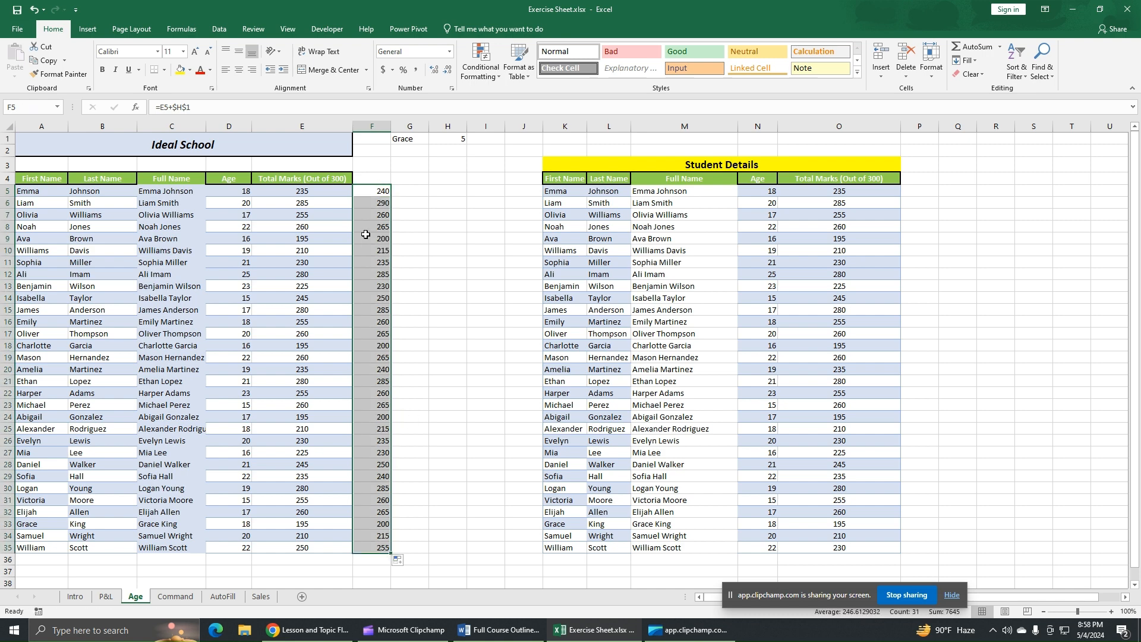
# - Check the refilled formulas in F5 to F8 and in F35 for the reference to $H$1
pyautogui.click(384, 201)
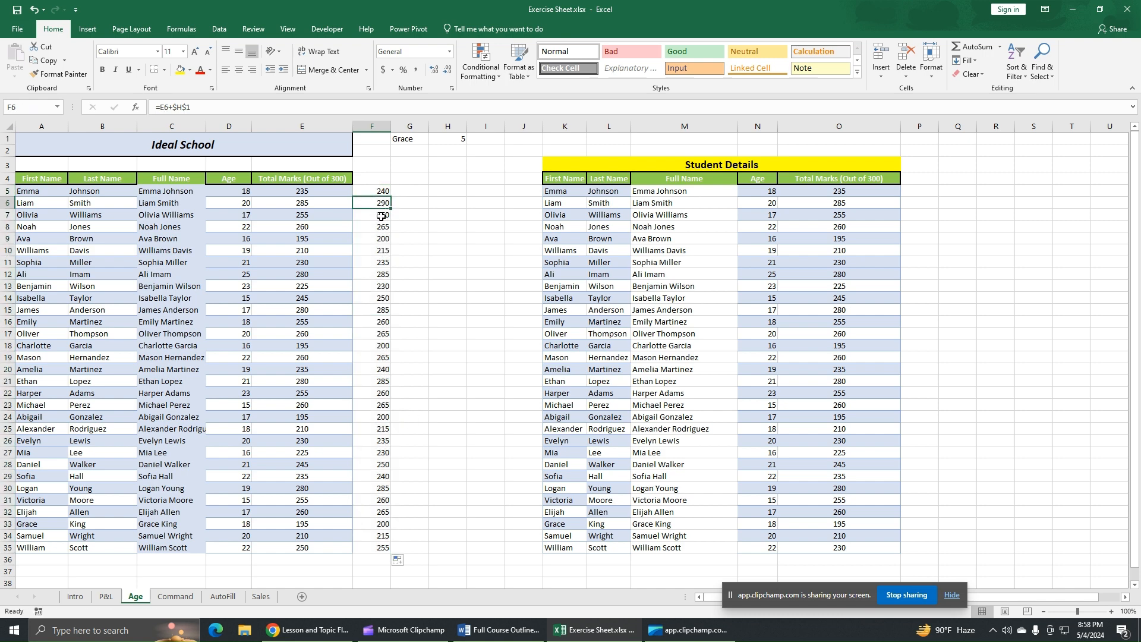
pyautogui.click(383, 214)
pyautogui.click(385, 227)
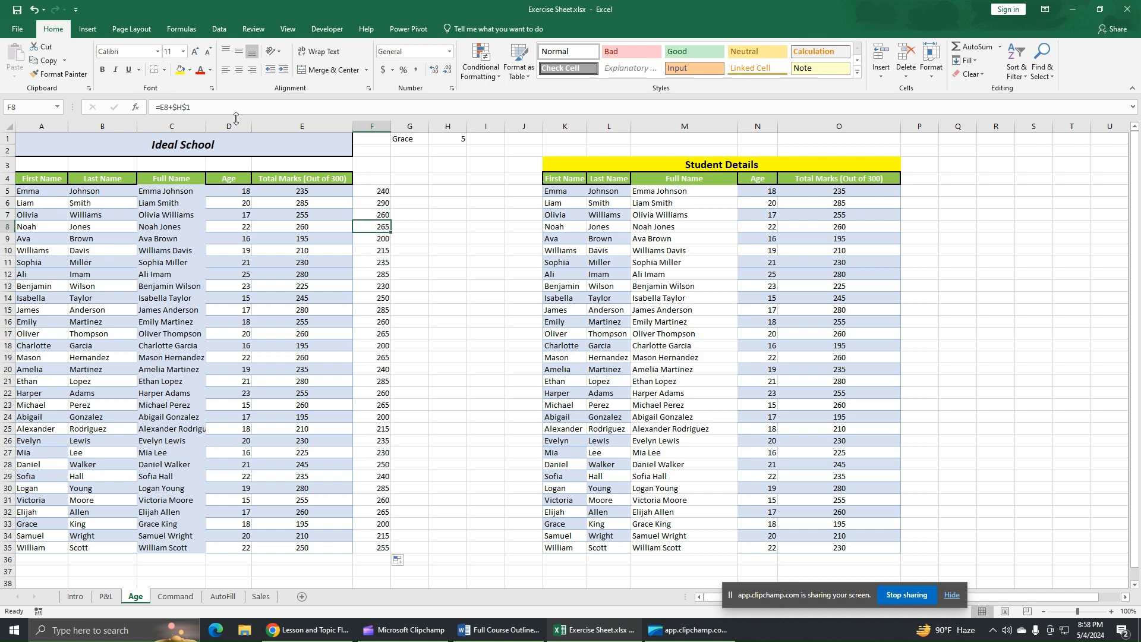
pyautogui.click(386, 192)
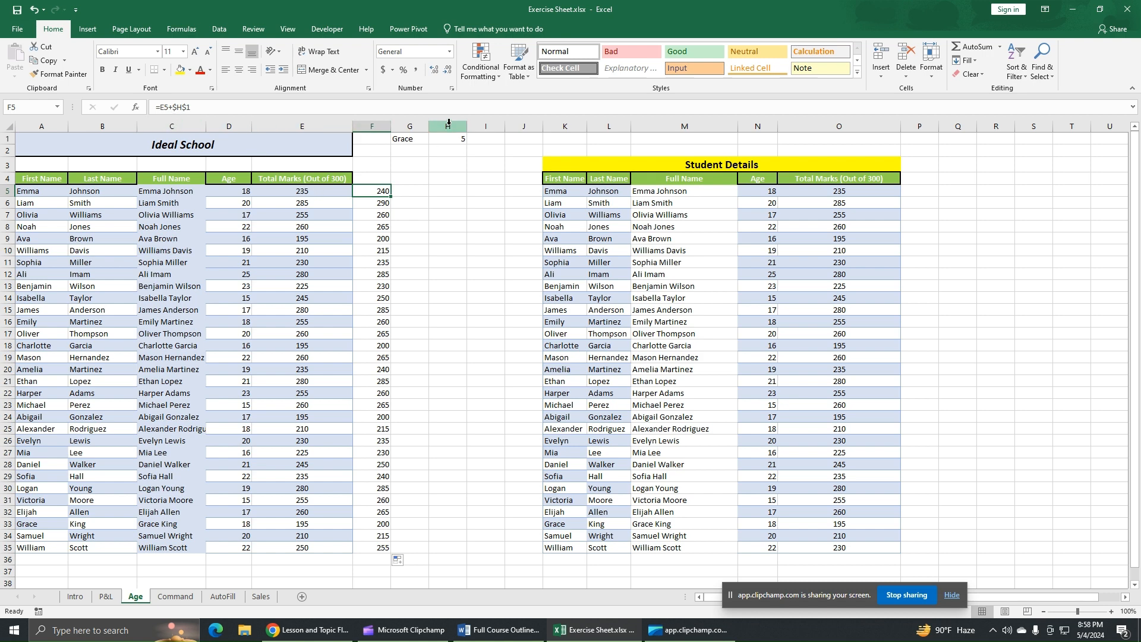
pyautogui.click(381, 202)
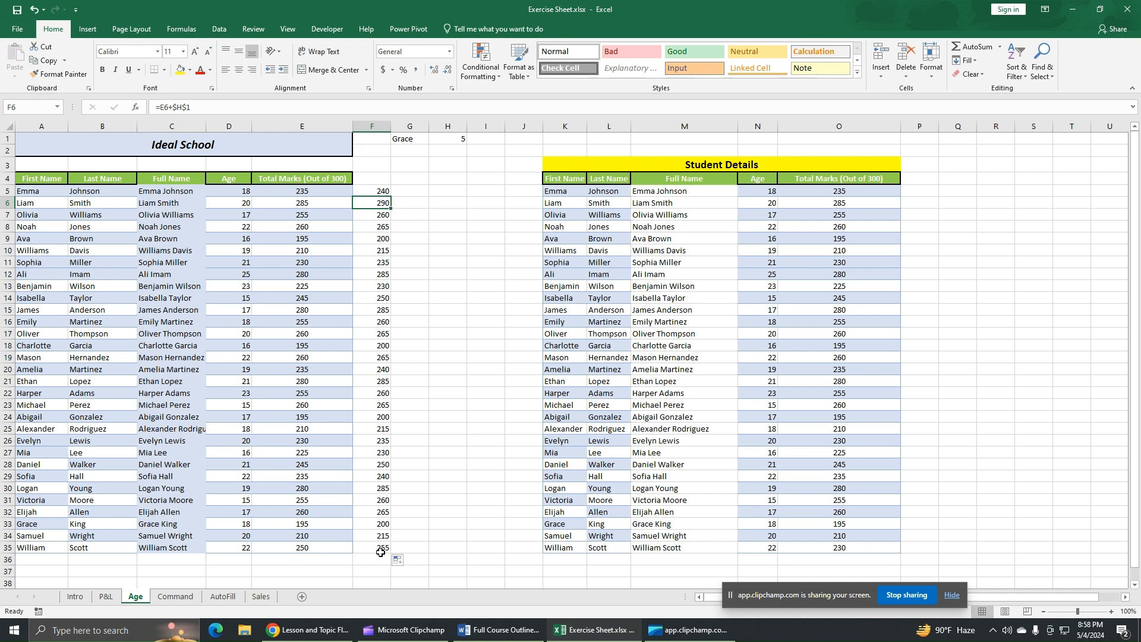
pyautogui.click(358, 550)
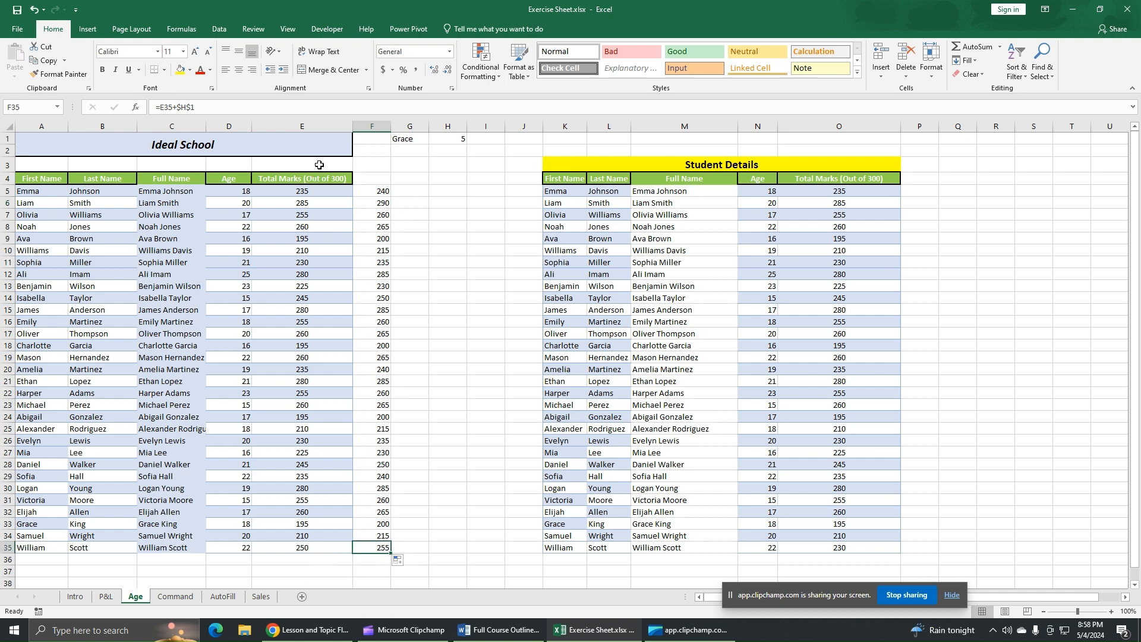